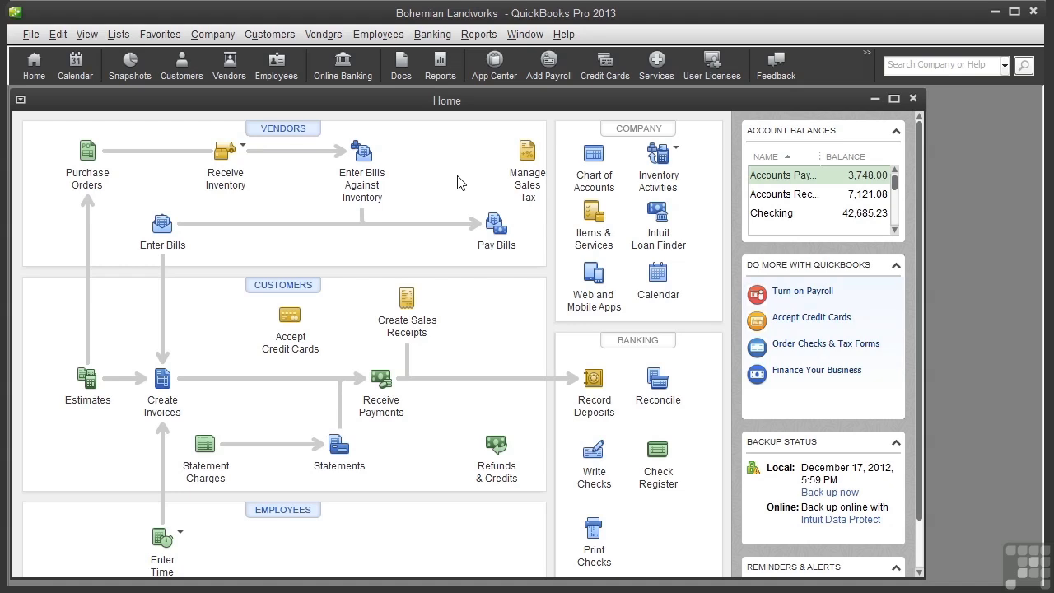
- Open the company-wide Sales Tax preferences
click(59, 34)
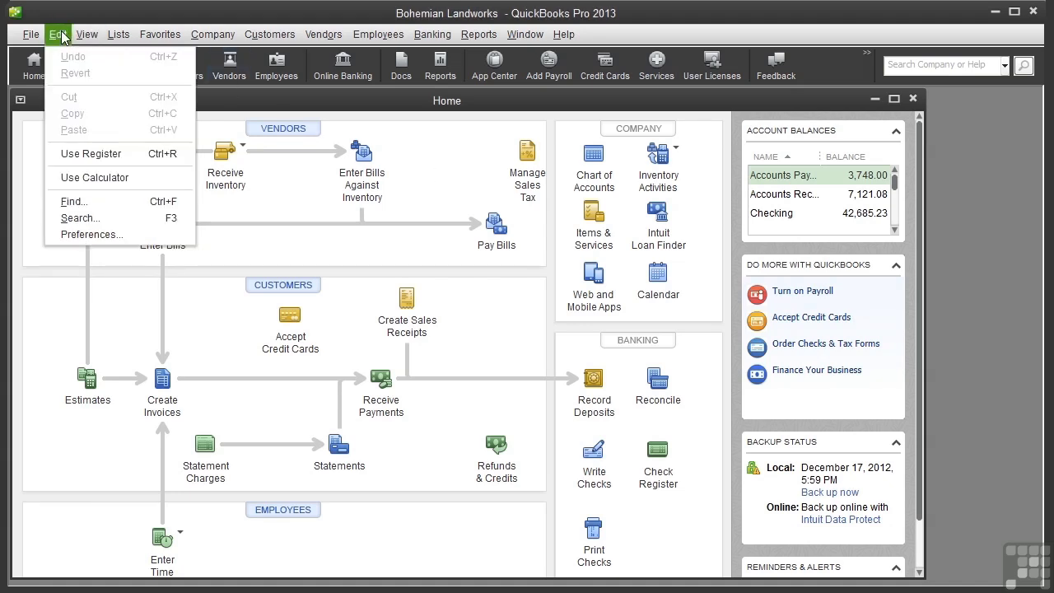
click(86, 234)
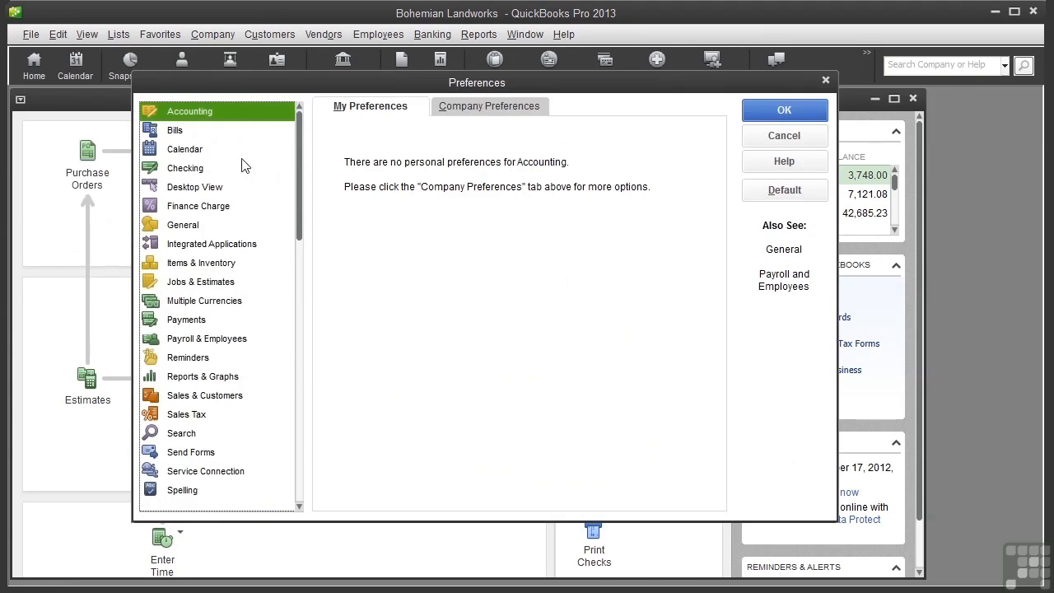
click(186, 417)
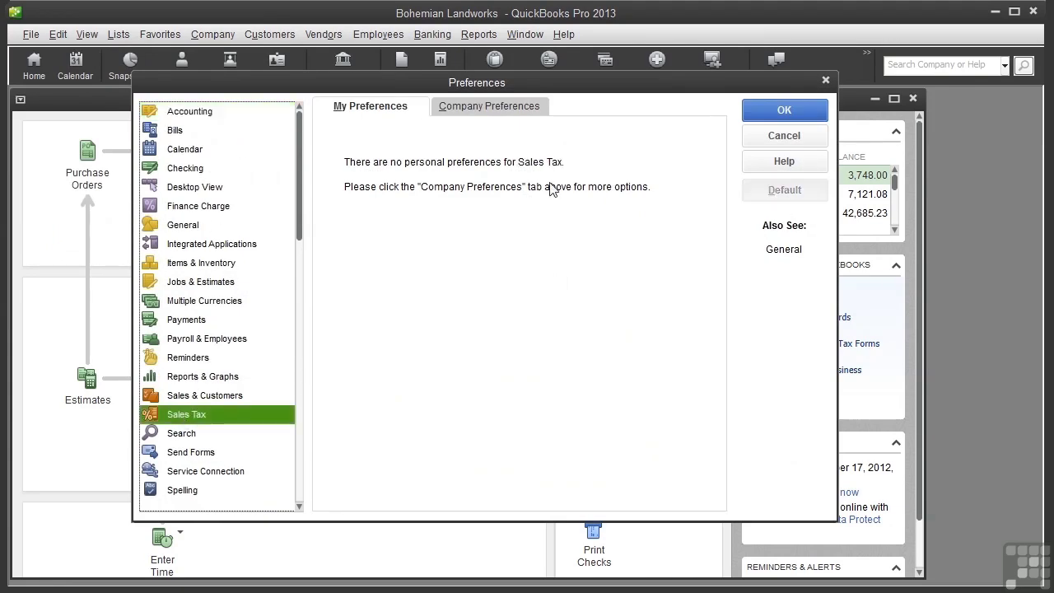
click(516, 108)
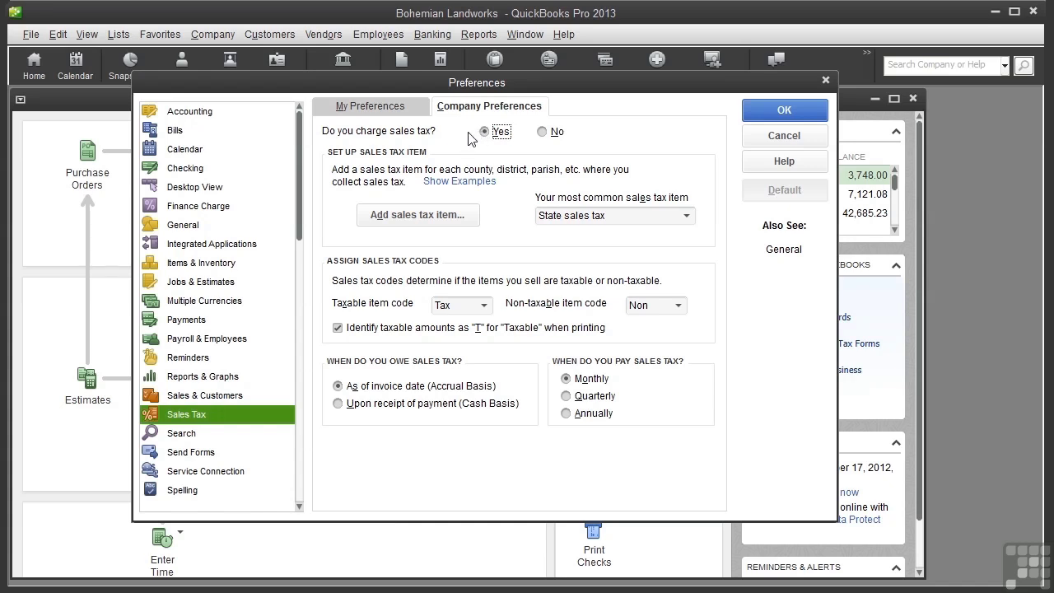
- Start a new Sales Tax Item named Local with the description Local Sales Tax
click(398, 216)
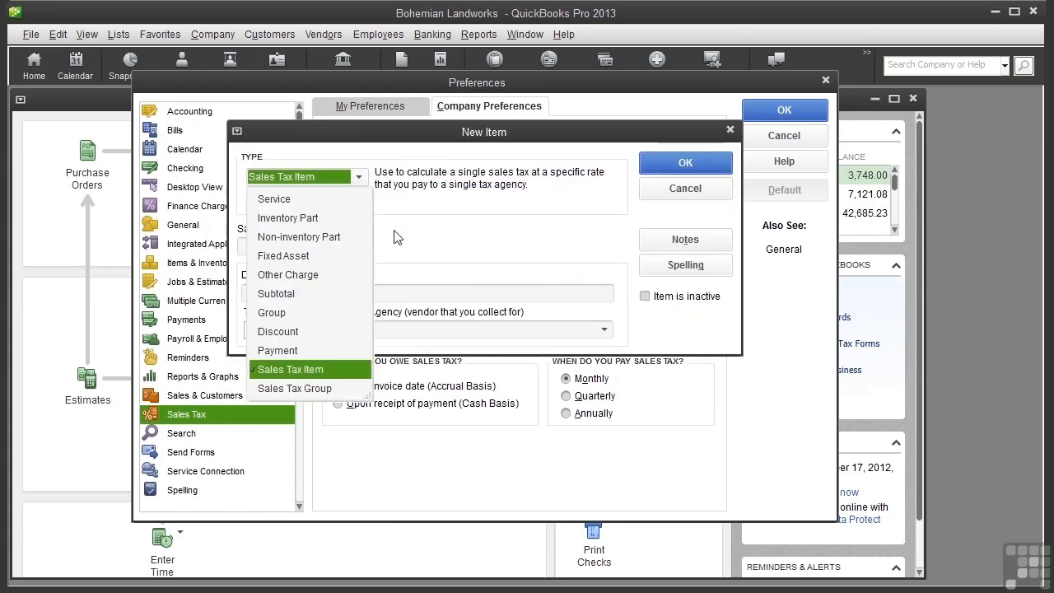
click(333, 372)
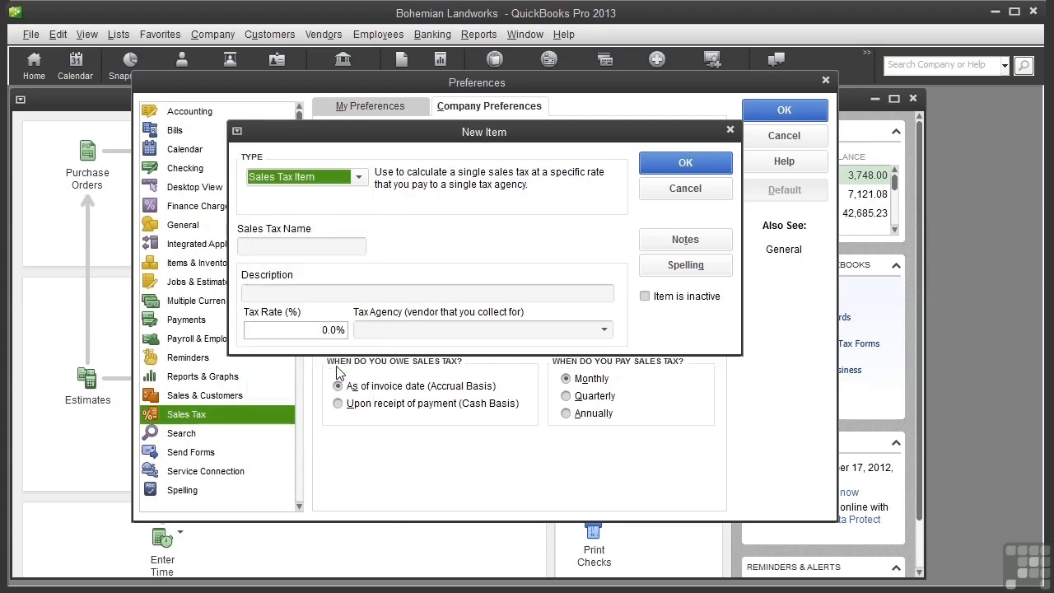
click(254, 246)
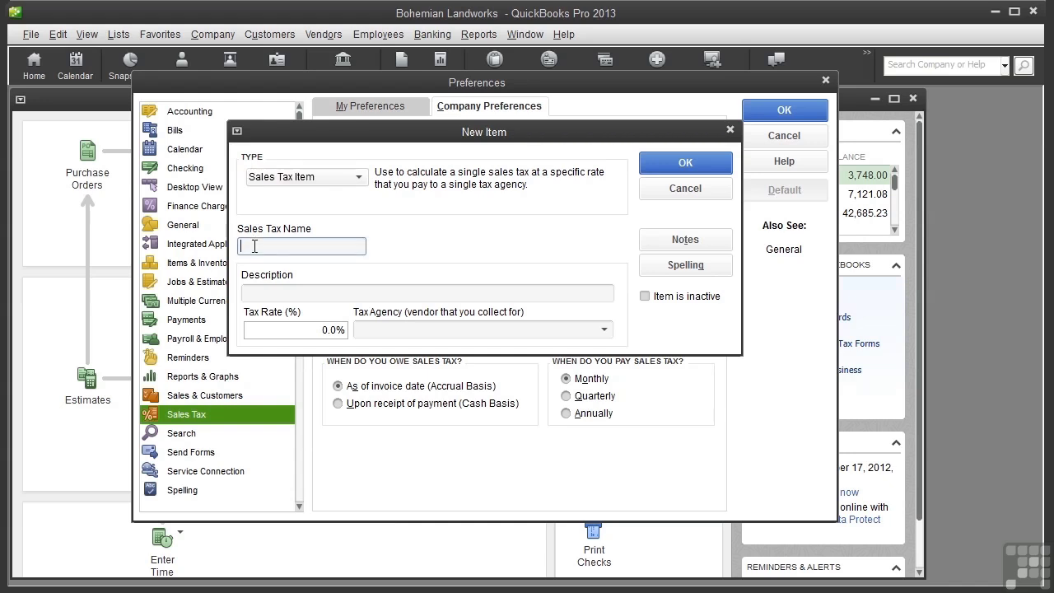
text(Local)
click(247, 293)
text(Sales Tax)
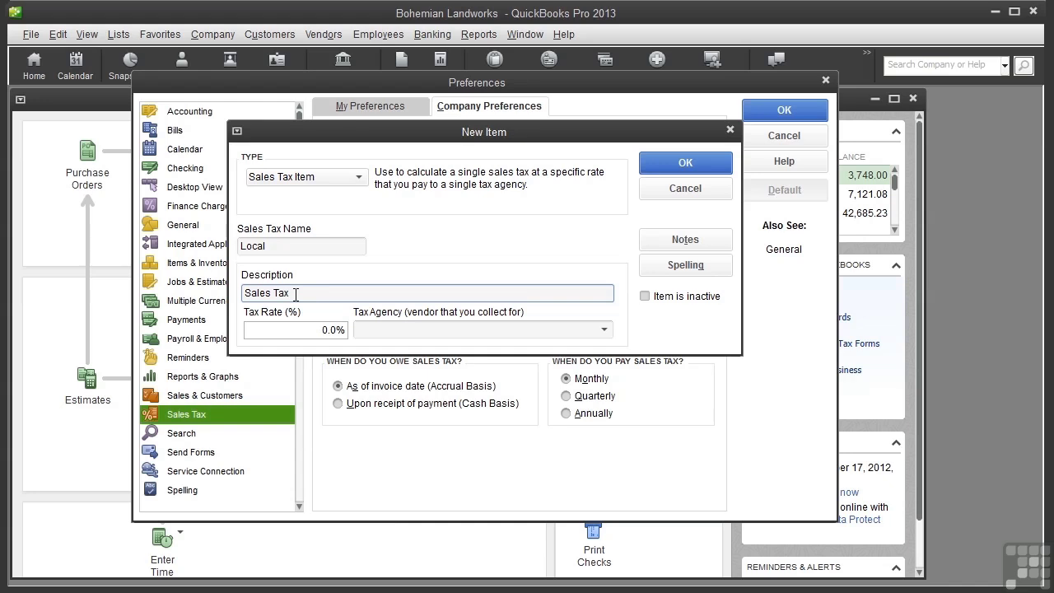
click(245, 293)
text(Local)
- Set the Local sales tax item's rate to 0.25%
click(254, 329)
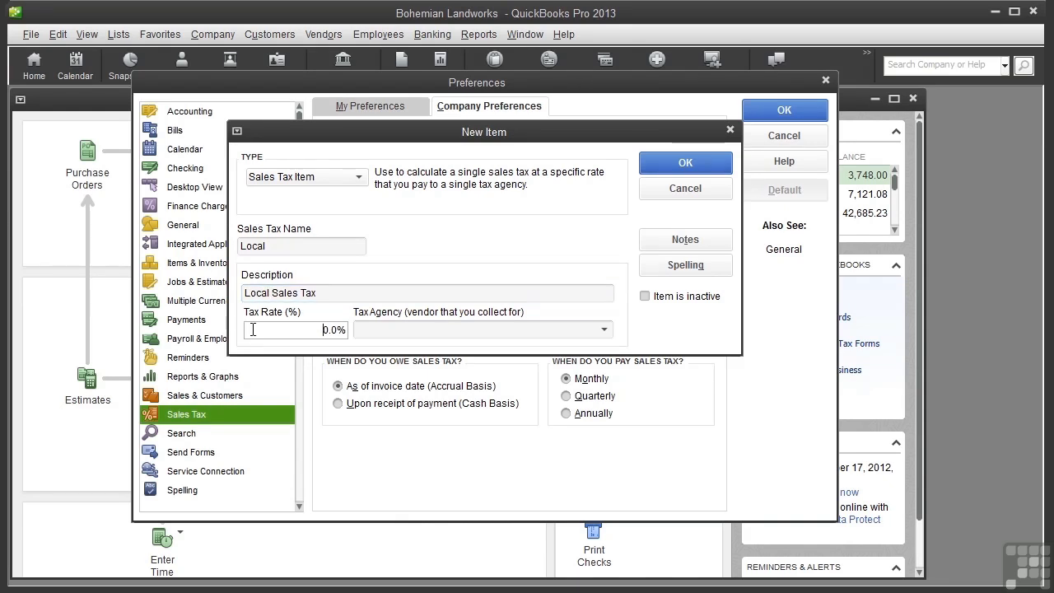
double_click(331, 329)
text(025)
click(327, 329)
text(.)
- Assign Riverwood City Tax Agency as the Local item's tax agency and save the item
click(605, 330)
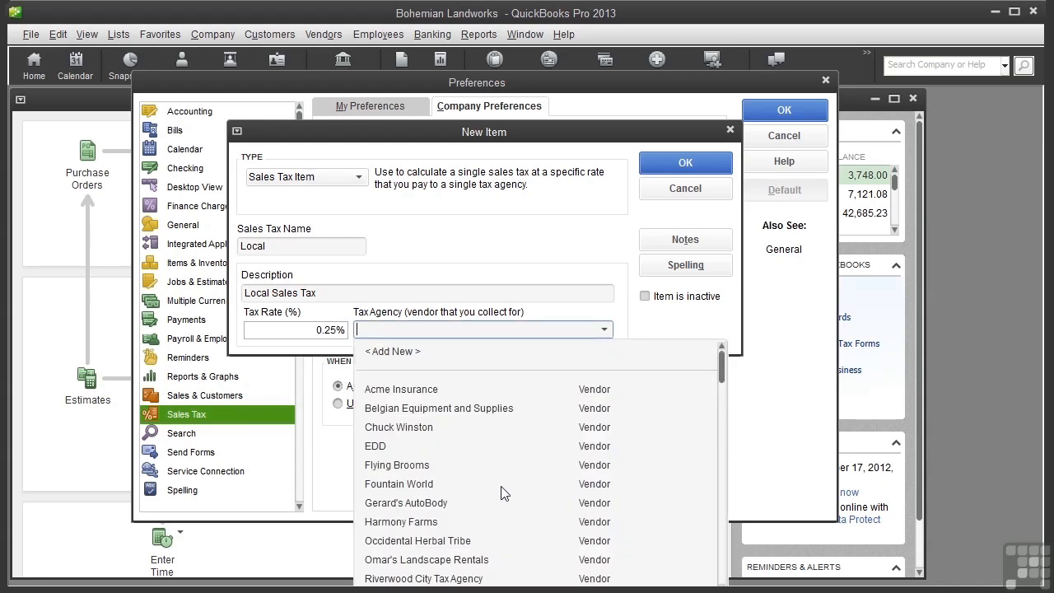
click(434, 579)
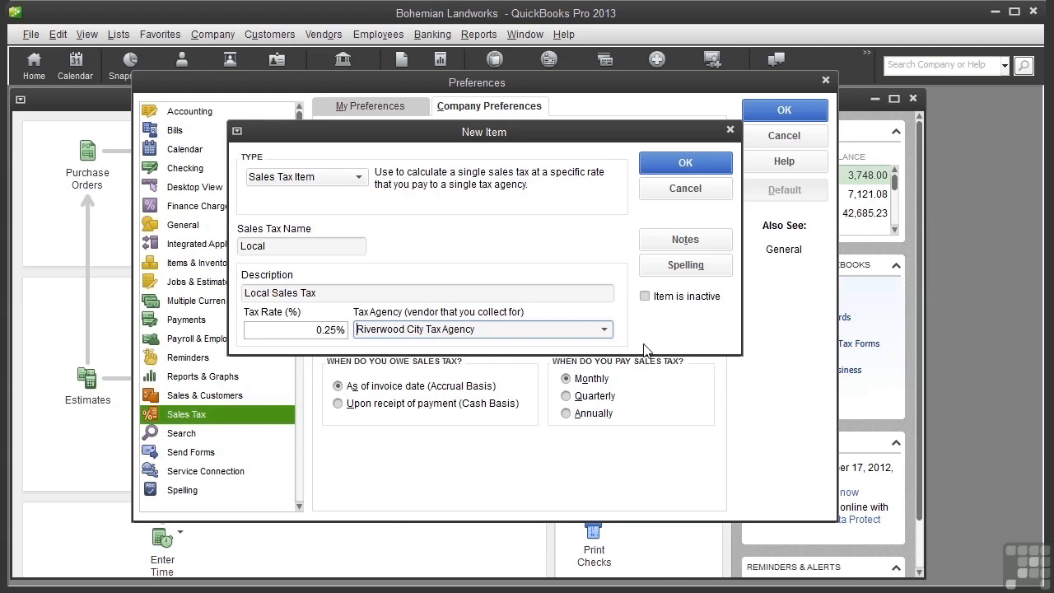
click(604, 330)
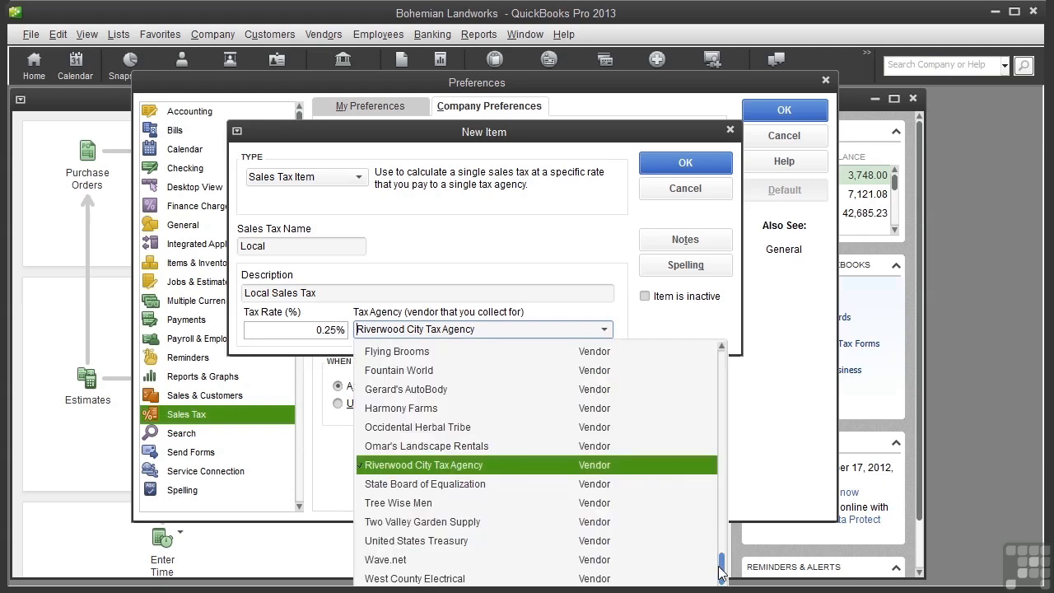
drag(720, 566, 692, 372)
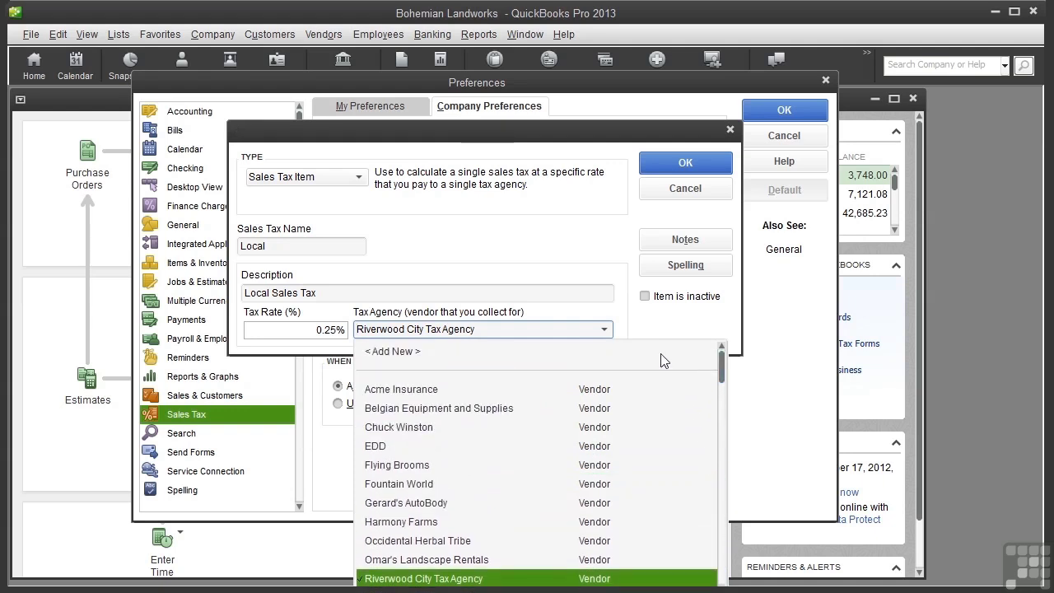
click(409, 366)
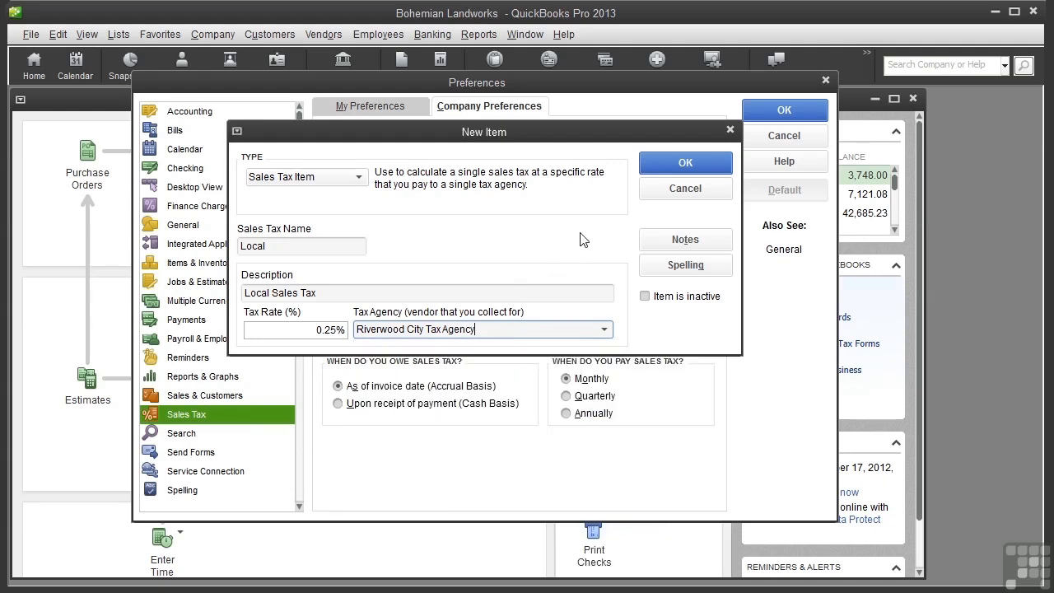
click(681, 165)
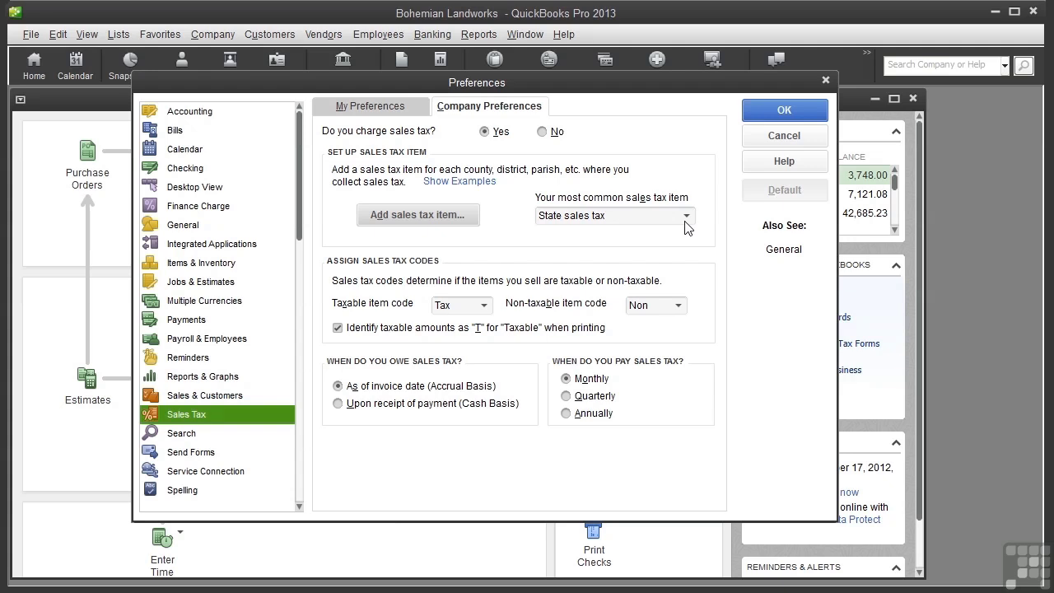
- Start a new Sales Tax Group with both its name and description set to Sales Tax
click(427, 214)
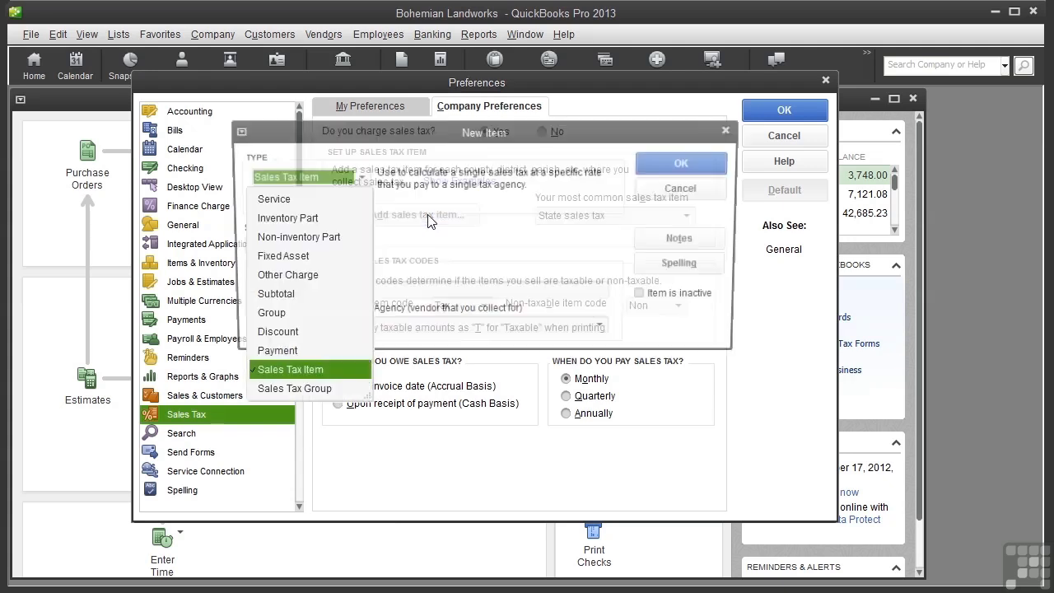
click(324, 389)
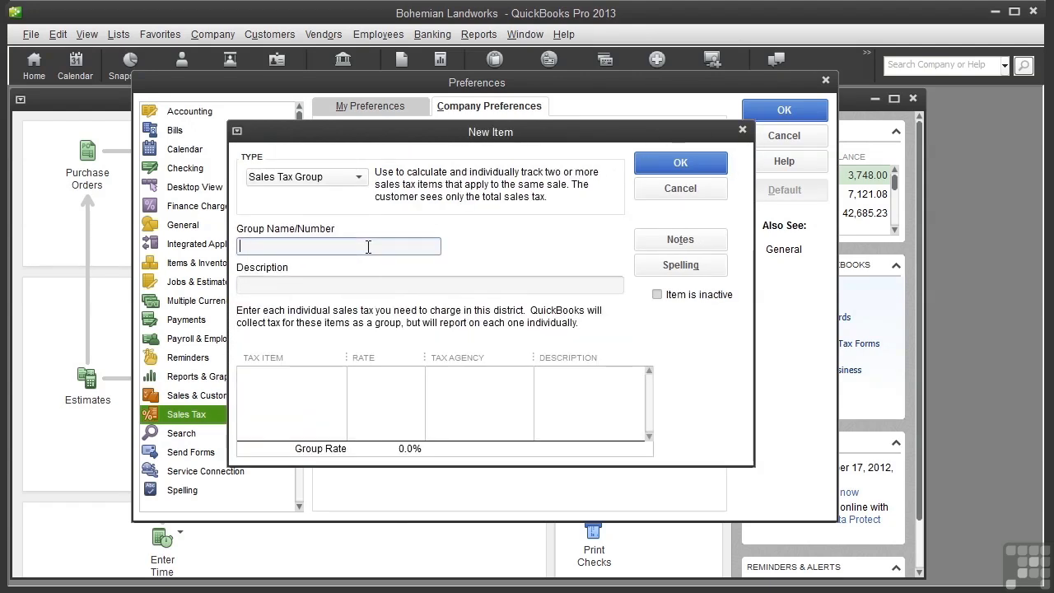
text(Sales Tax)
click(331, 286)
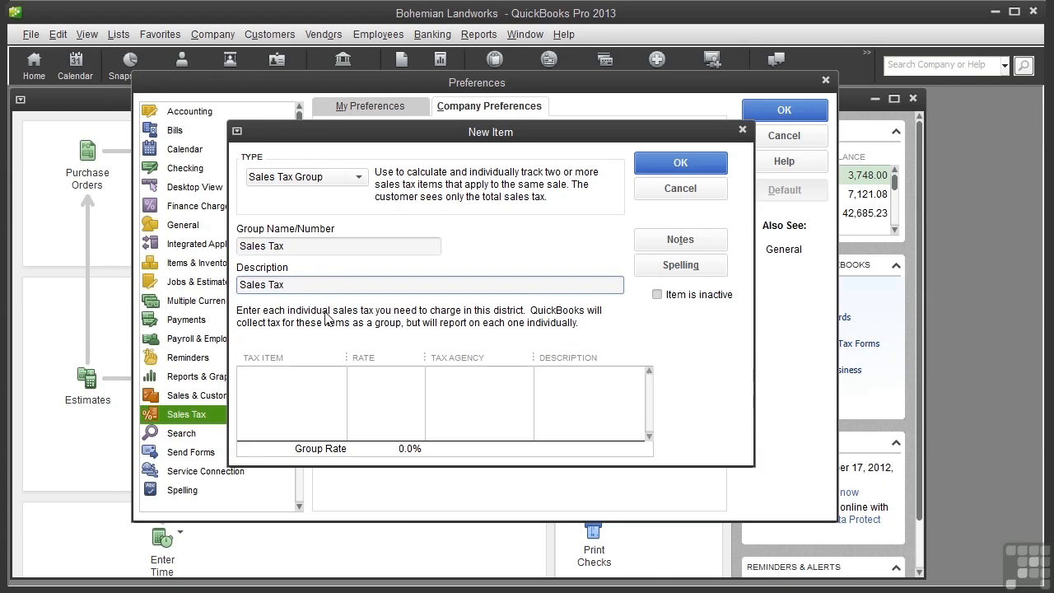
- Add the Local and State sales tax items to the Sales Tax group
click(333, 376)
click(337, 375)
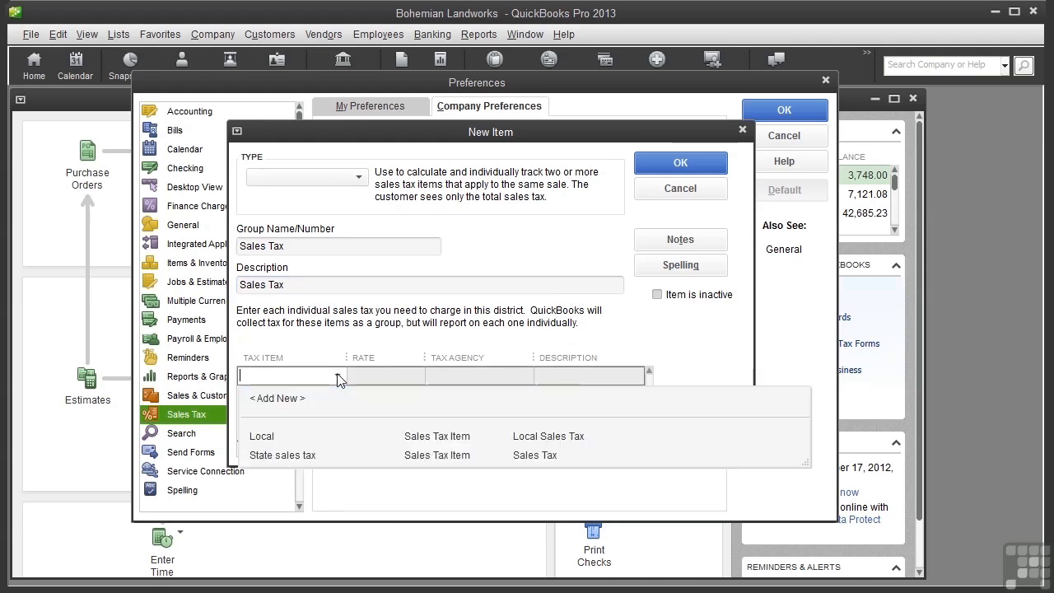
click(295, 435)
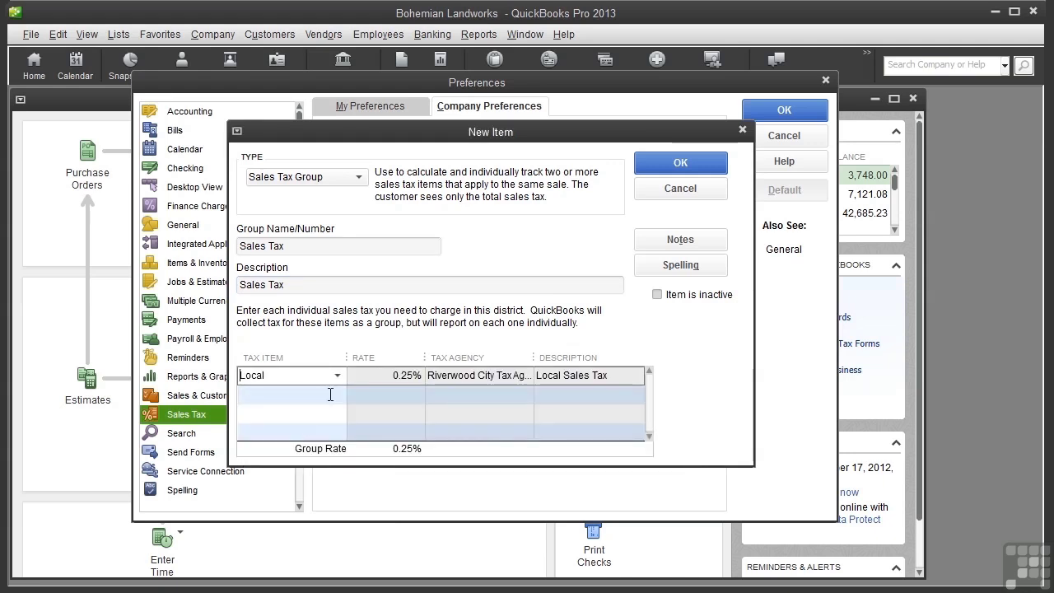
click(329, 395)
click(337, 396)
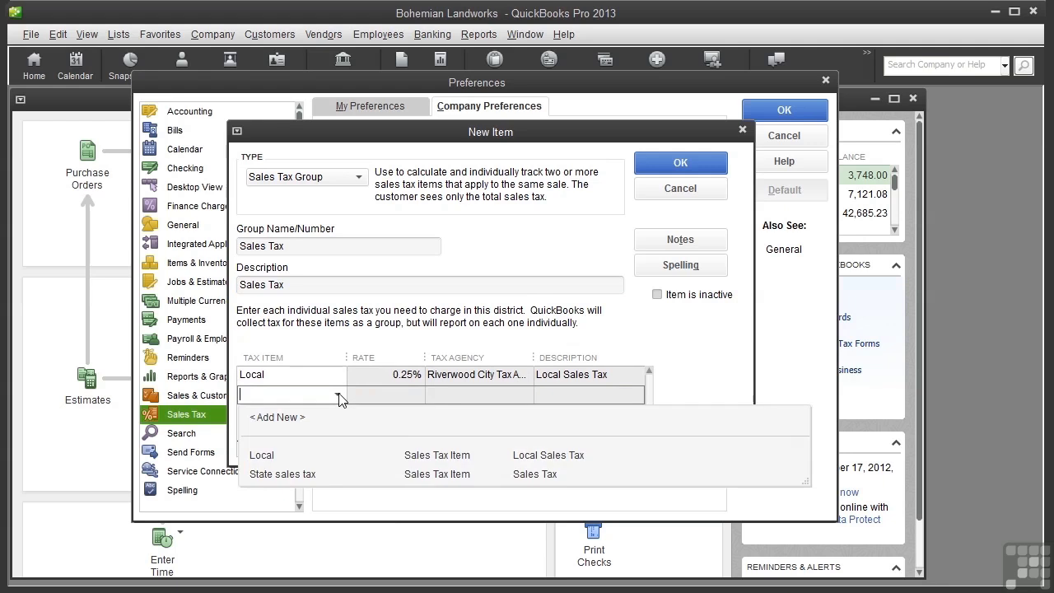
click(303, 470)
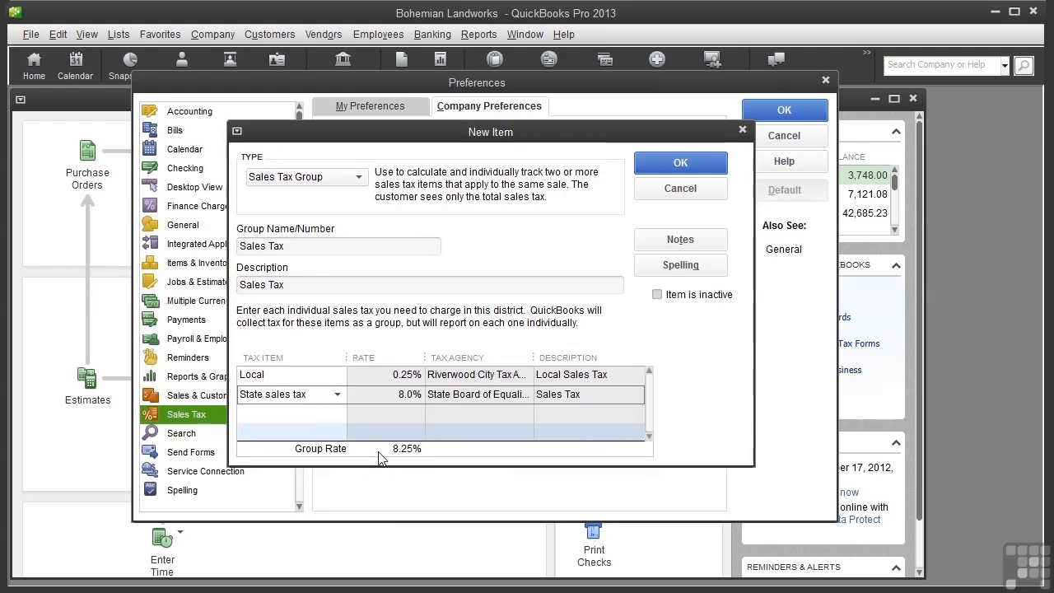
- Save the group and choose Sales Tax as the most common sales tax item
click(679, 163)
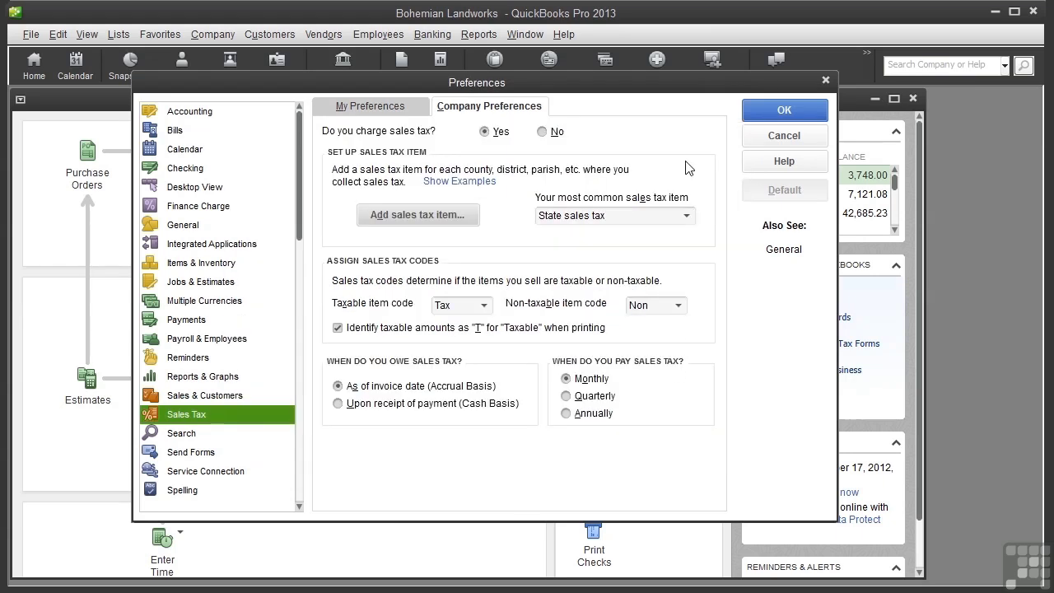
click(688, 216)
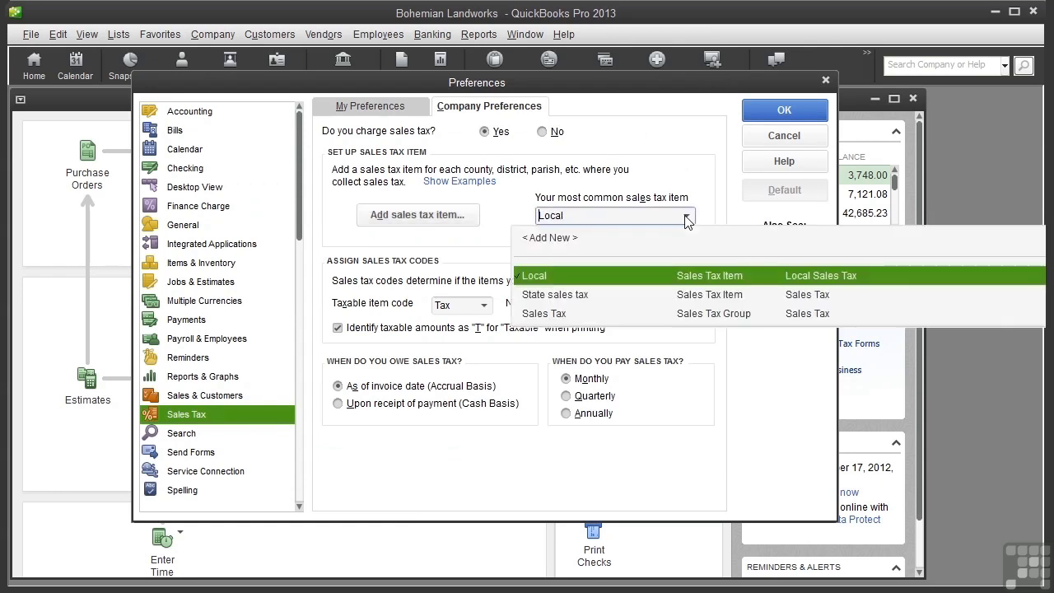
click(636, 311)
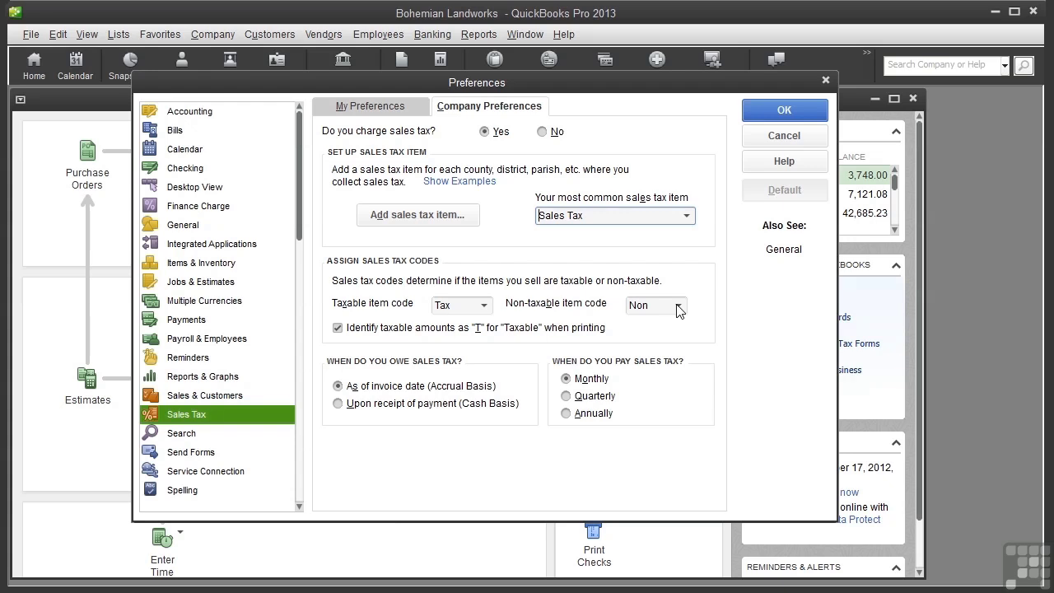
- Create a non-taxable sales tax code WHL described as Wholesale and assign it as the non-taxable item code
click(678, 307)
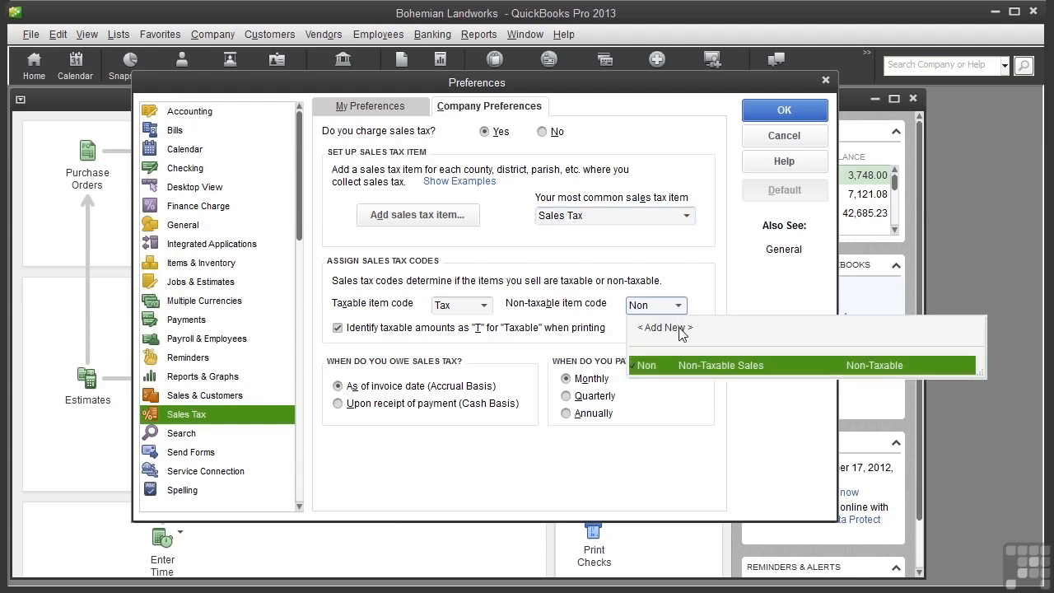
click(678, 327)
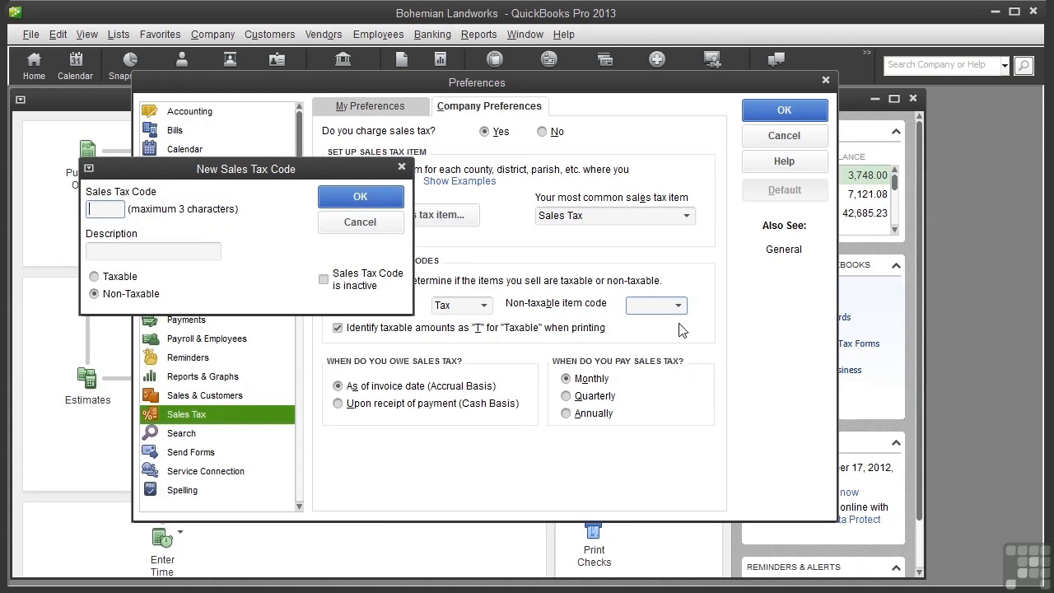
text(WHL)
key(Tab)
text(W)
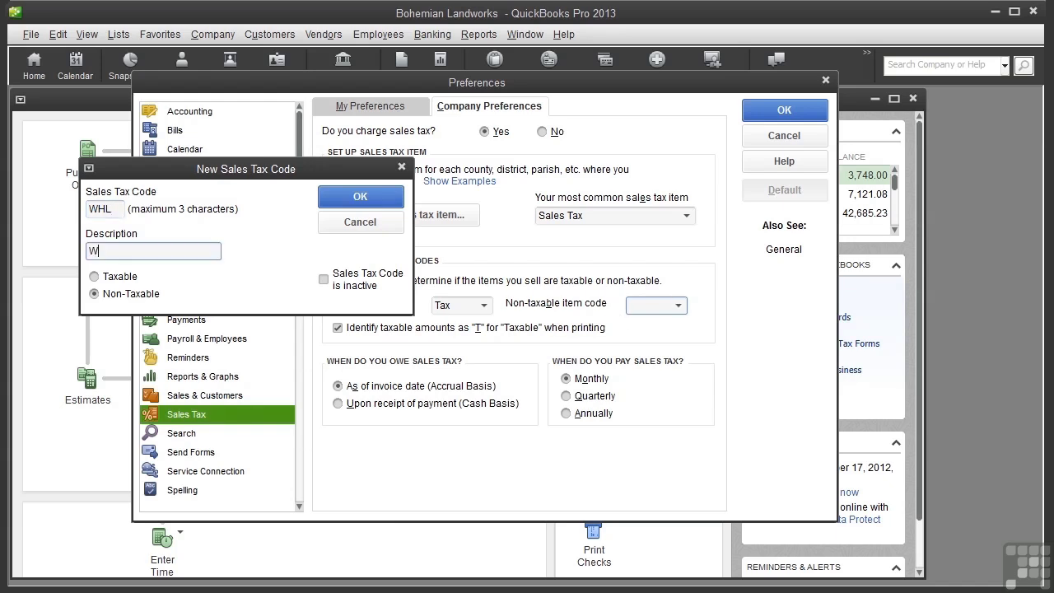
text(holesale)
click(349, 198)
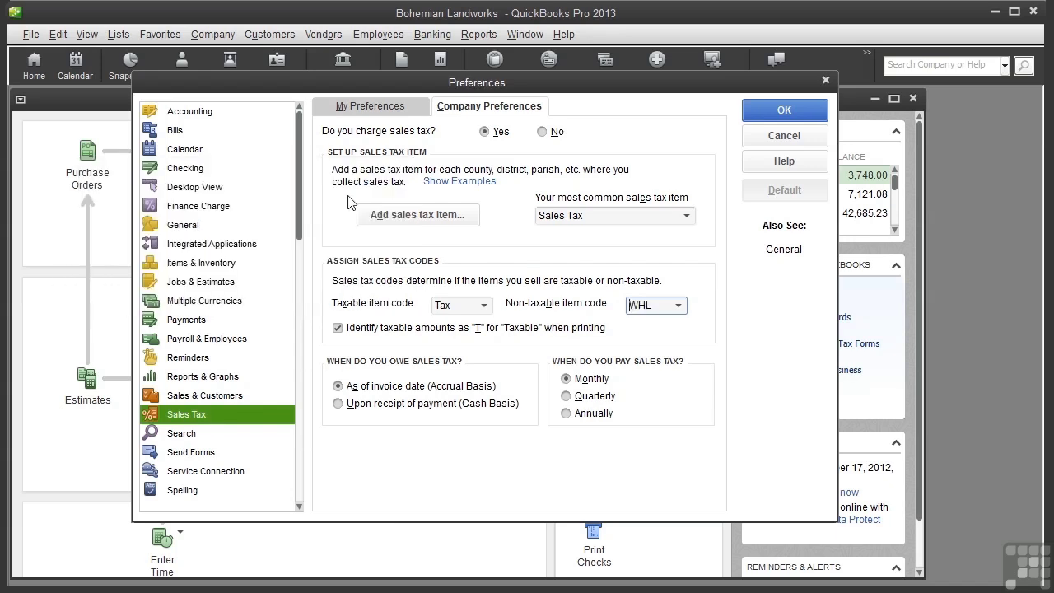